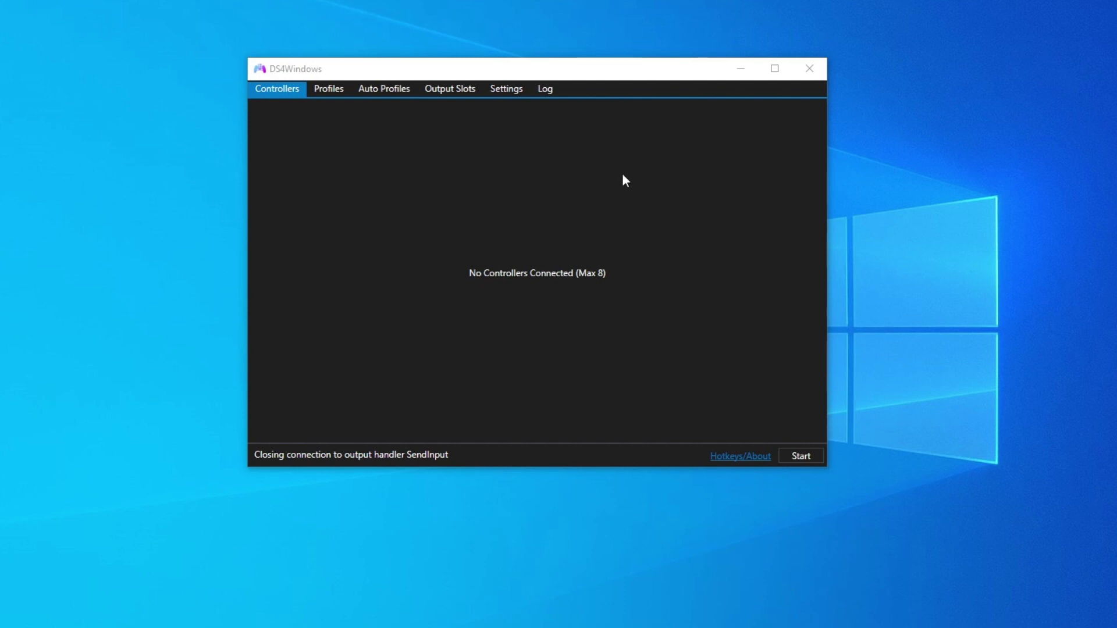
- Check in the device options that DS4 Controller Support is enabled, and close the controller type options
left_click(380, 69)
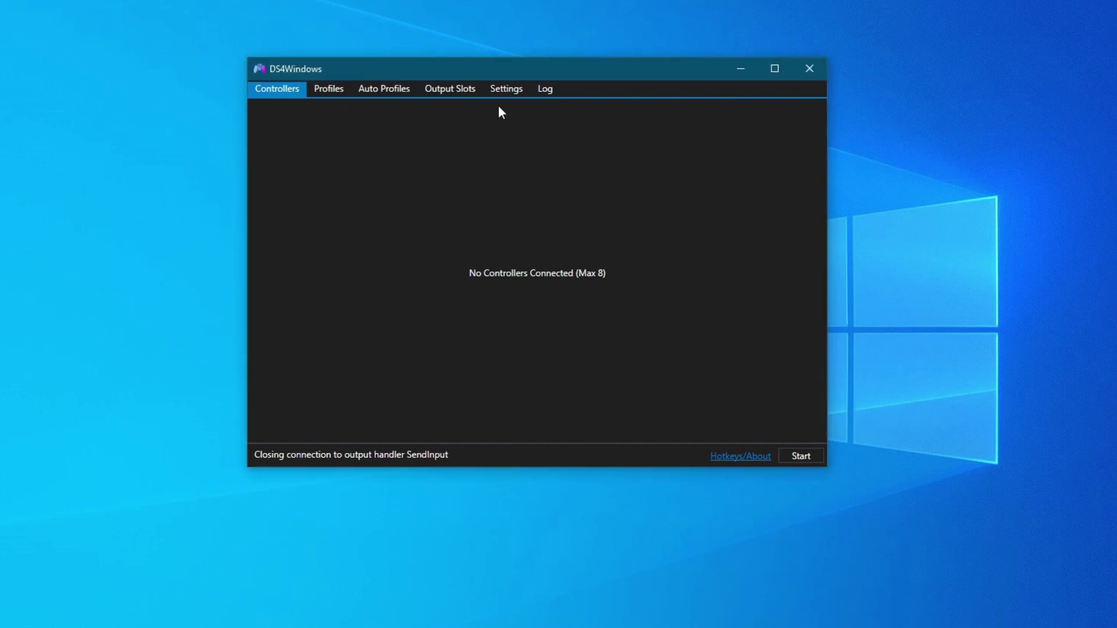
left_click(508, 92)
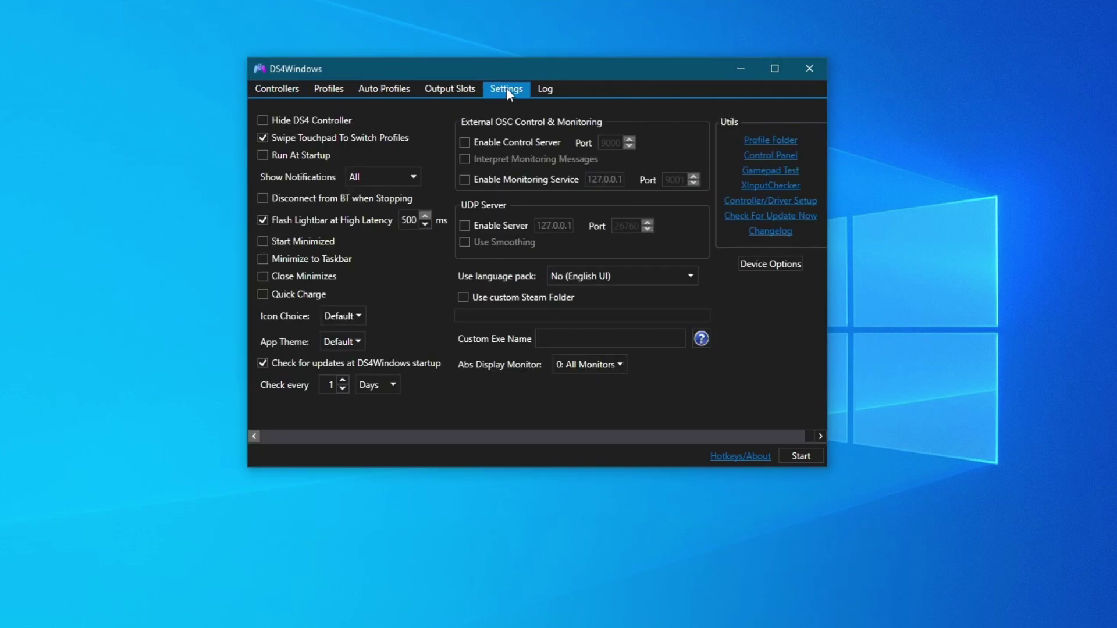
left_click(764, 263)
left_click_drag(154, 8, 474, 58)
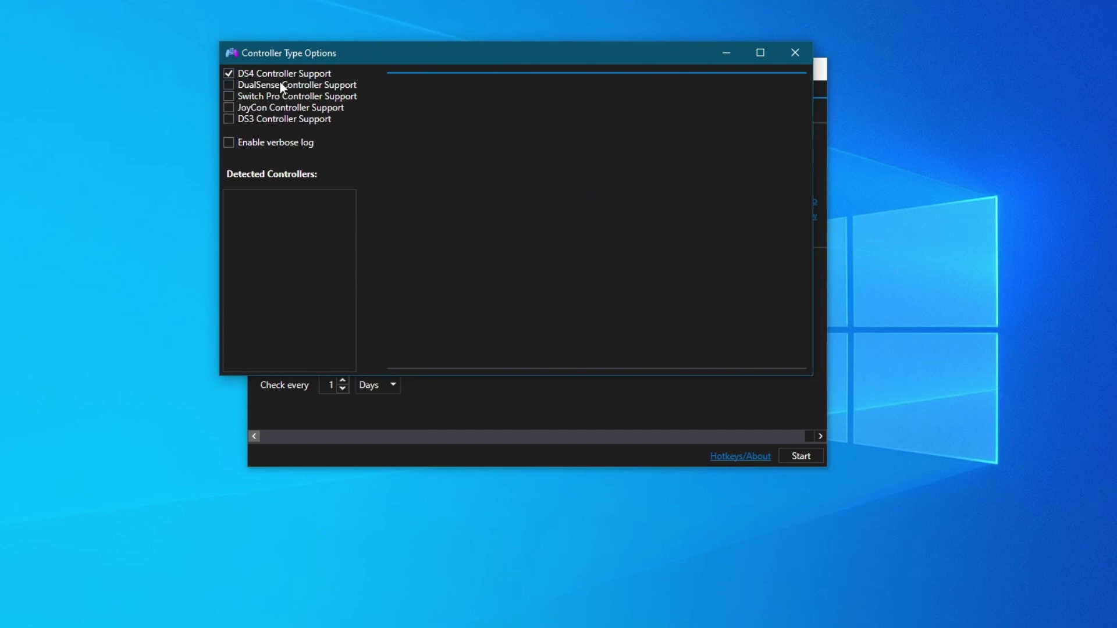
left_click(795, 52)
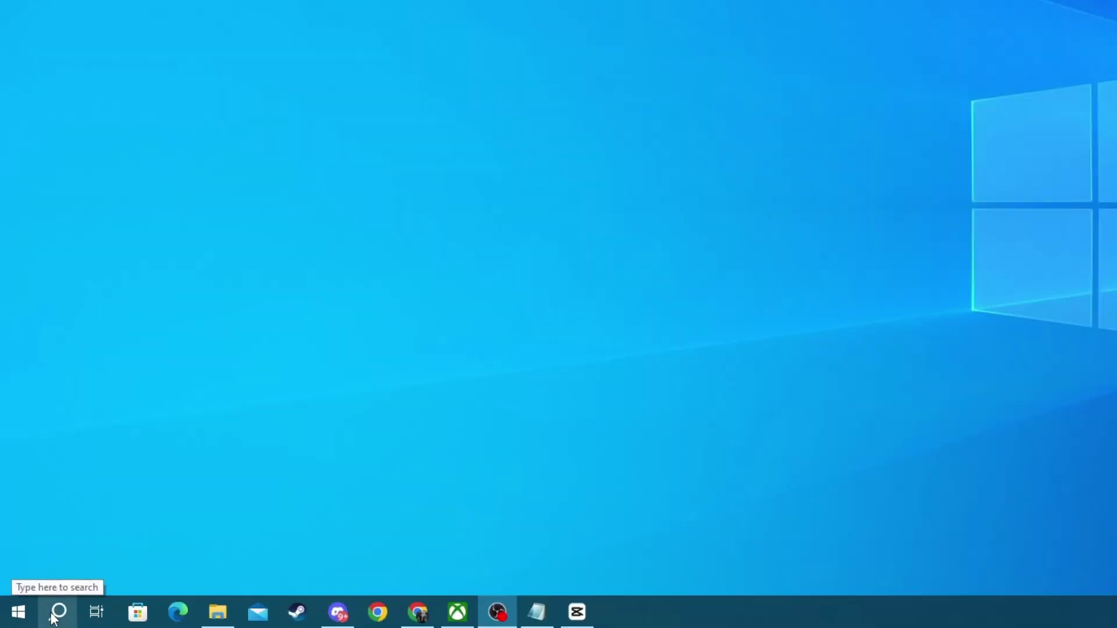
- Switch to the Windows Bluetooth and other devices settings and start adding a device of the "Everything else" kind
left_click(41, 616)
type("bluetooth")
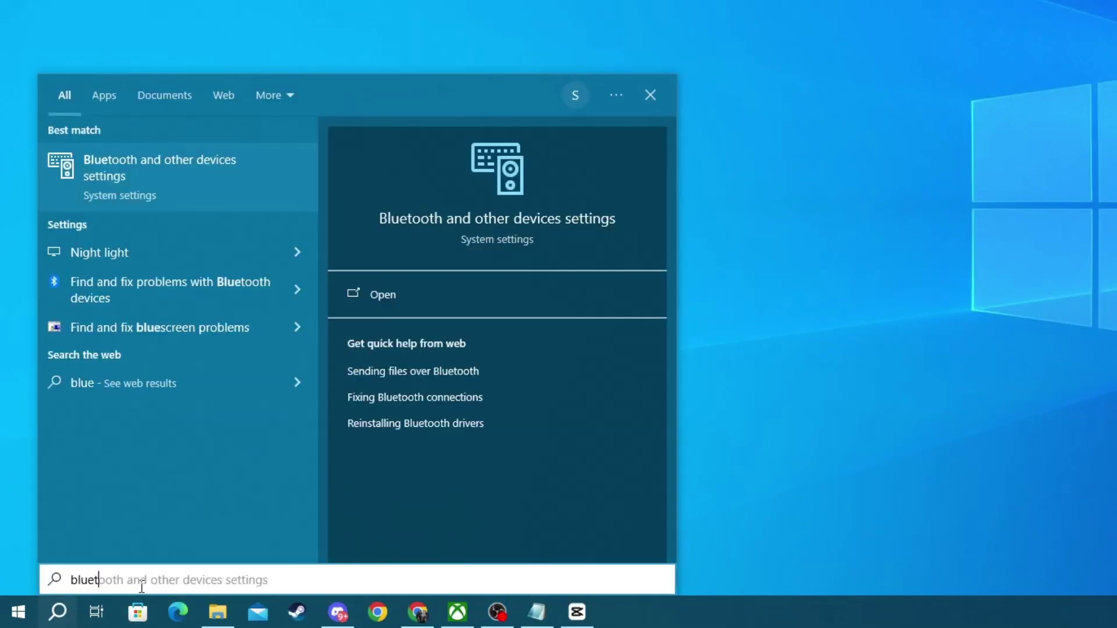
left_click(152, 184)
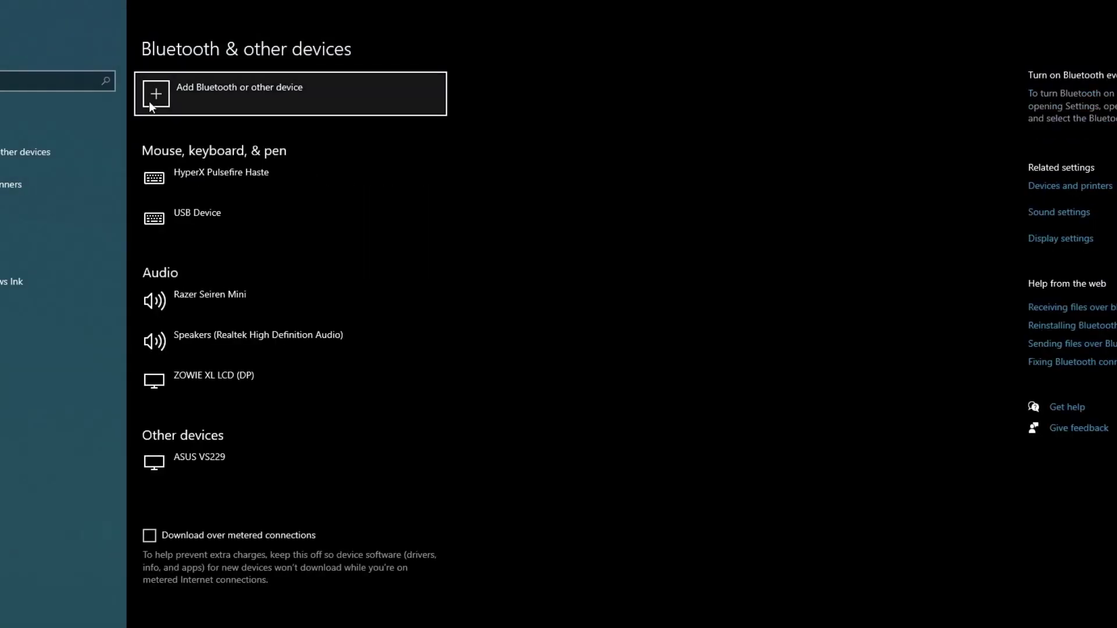
left_click(150, 102)
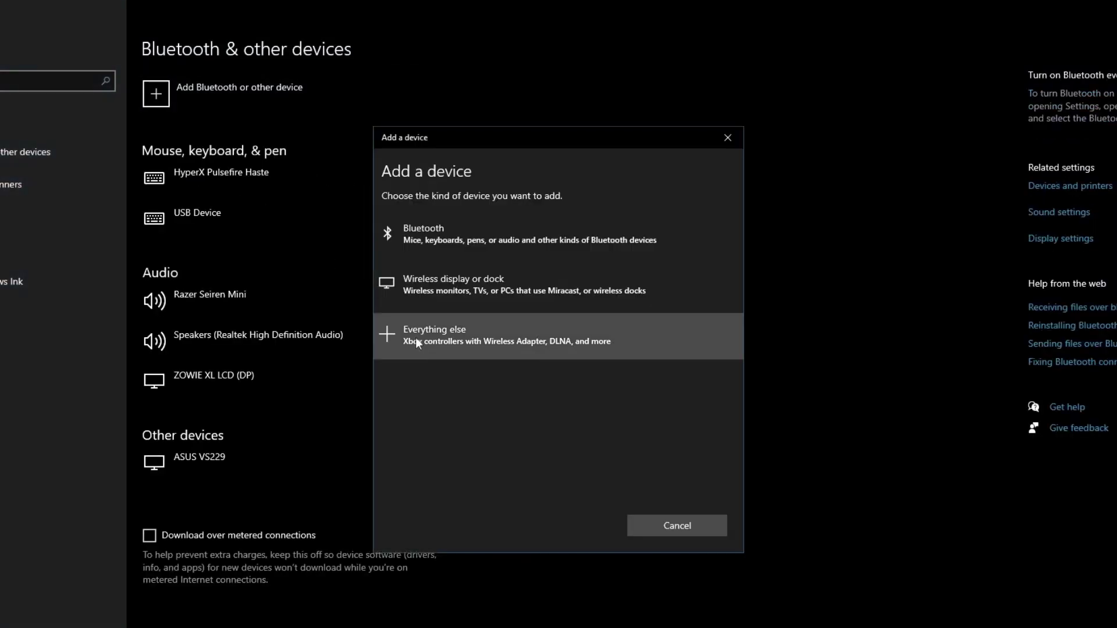
left_click(414, 339)
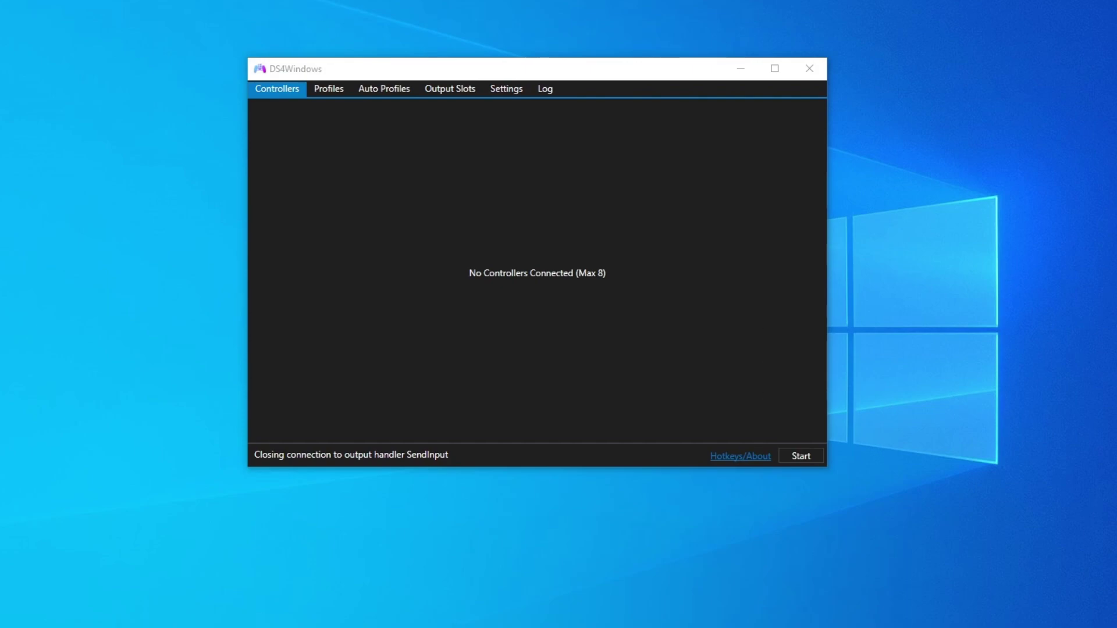
- Switch to DS4Windows and enable Hide DS4 Controller in its settings
left_click(664, 232)
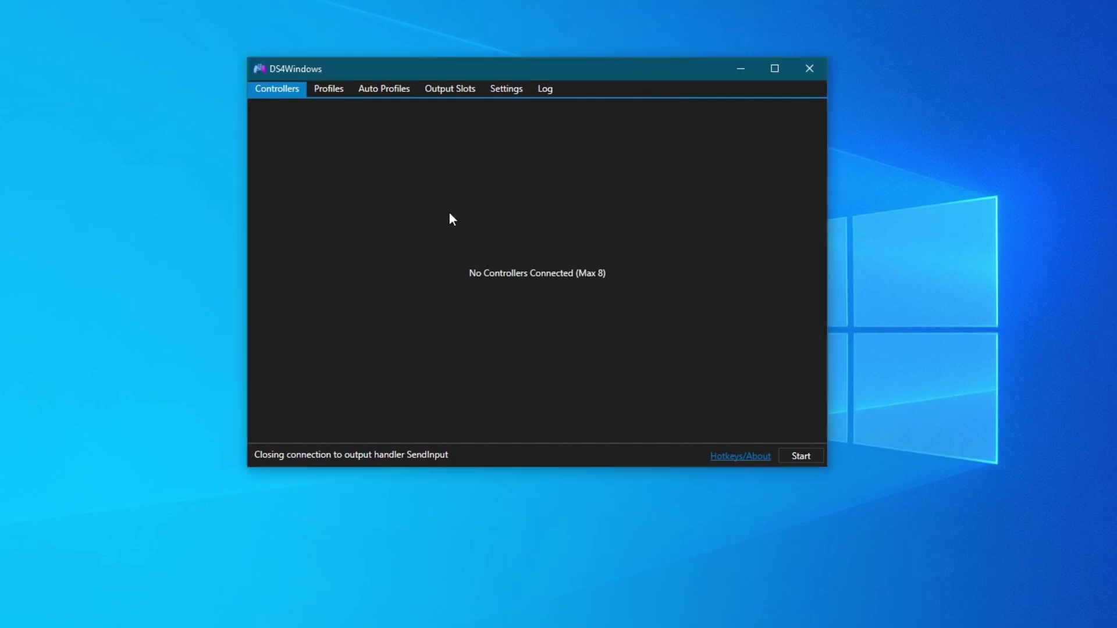
left_click(504, 92)
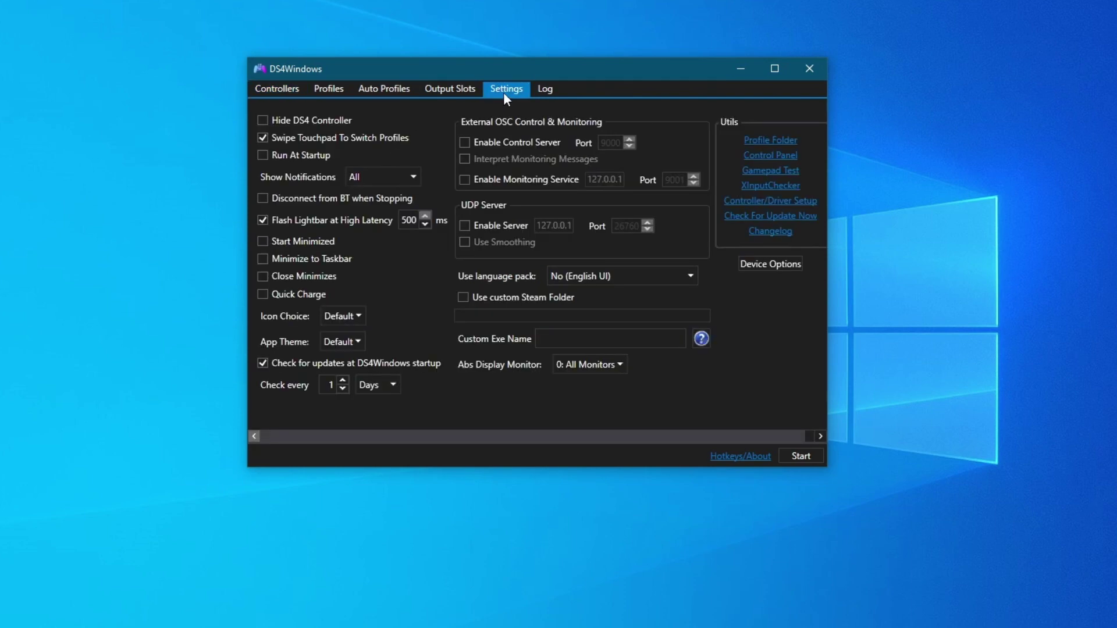
left_click(263, 121)
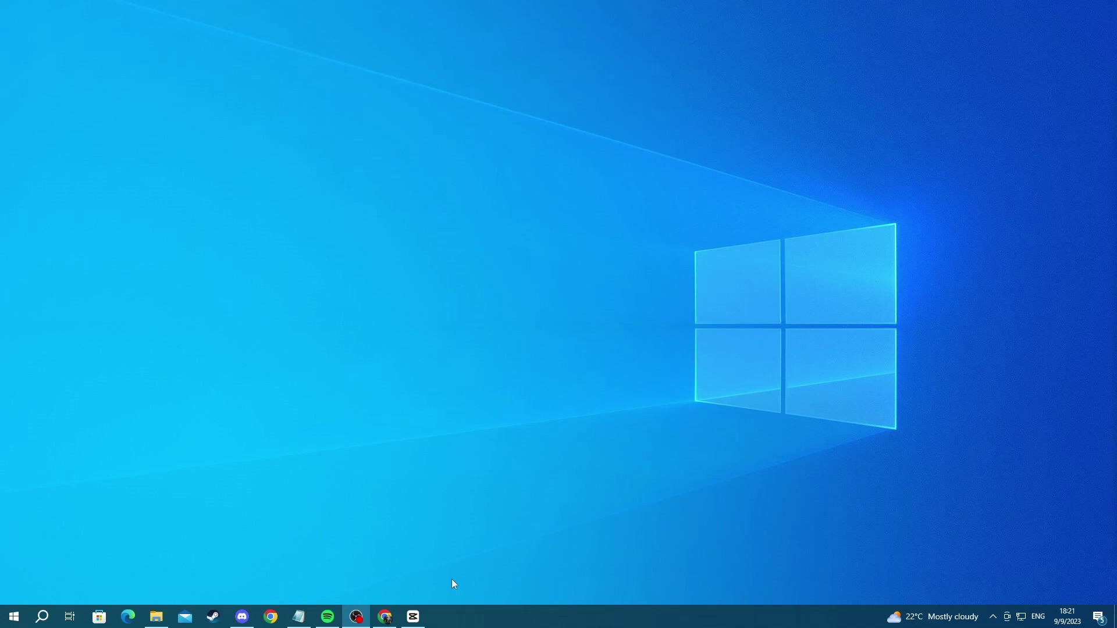
- Open the Windows Control Panel and go to Devices and Printers under Hardware and Sound
left_click(42, 616)
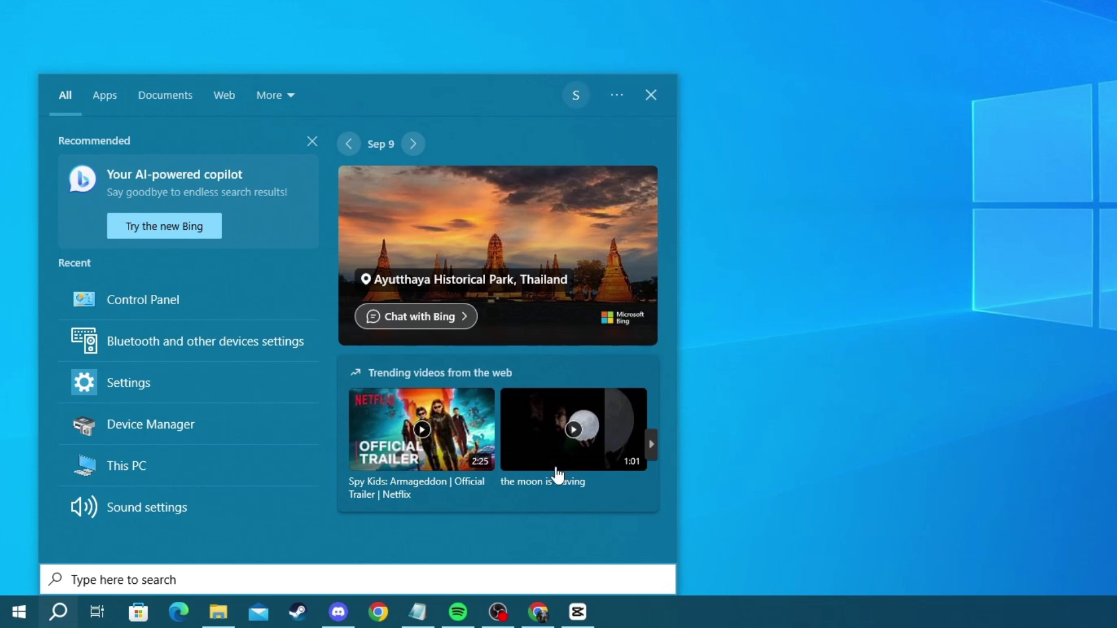
type("control ")
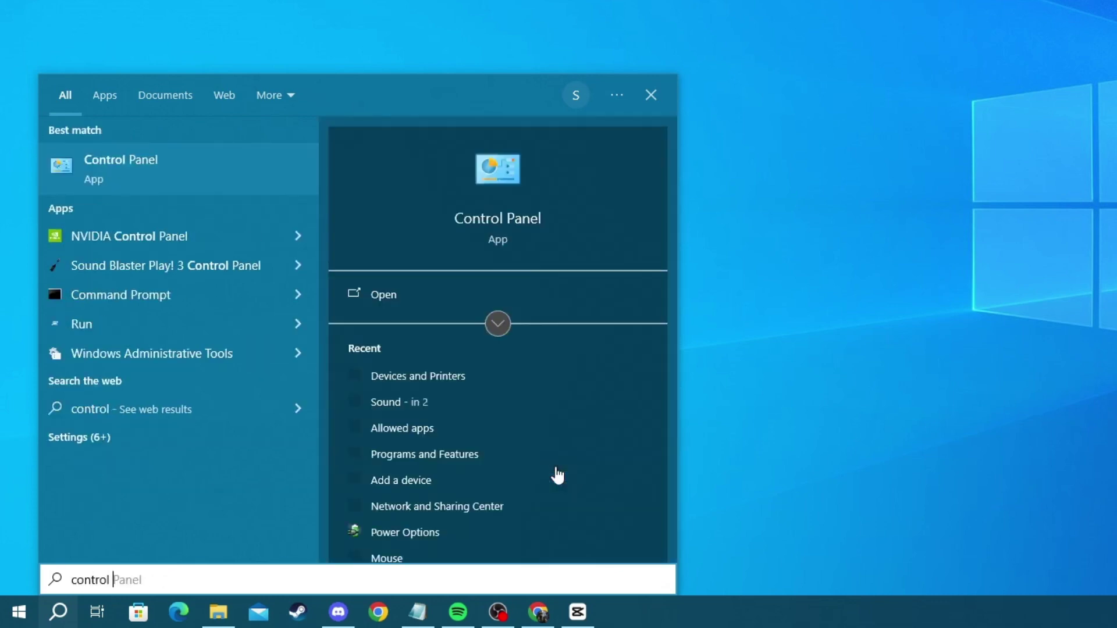
type("panel")
left_click(113, 168)
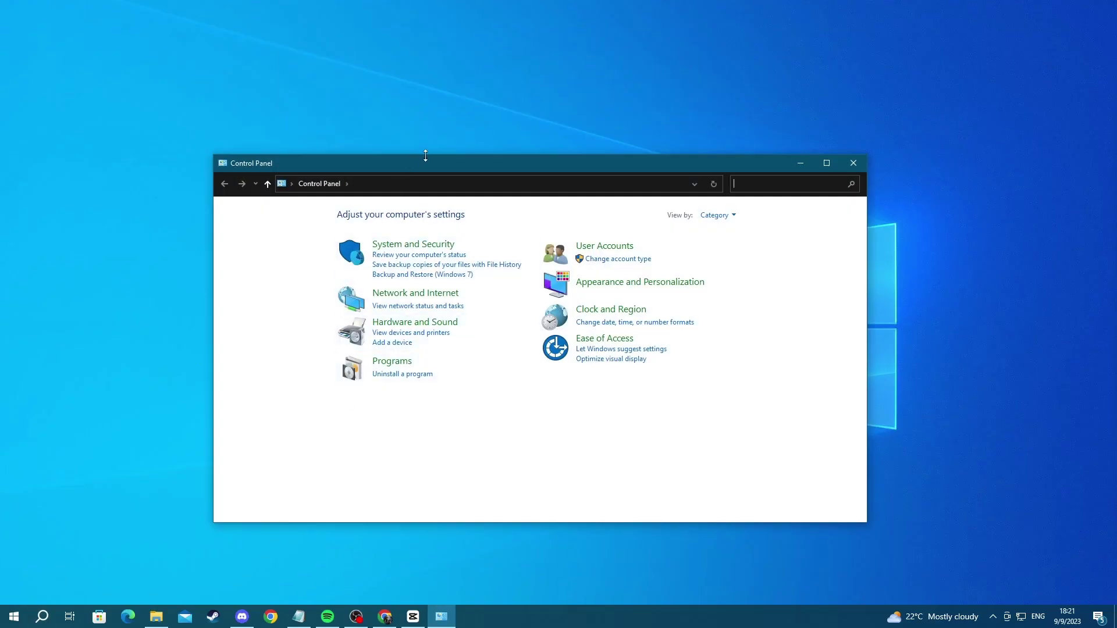
left_click_drag(425, 156, 427, 141)
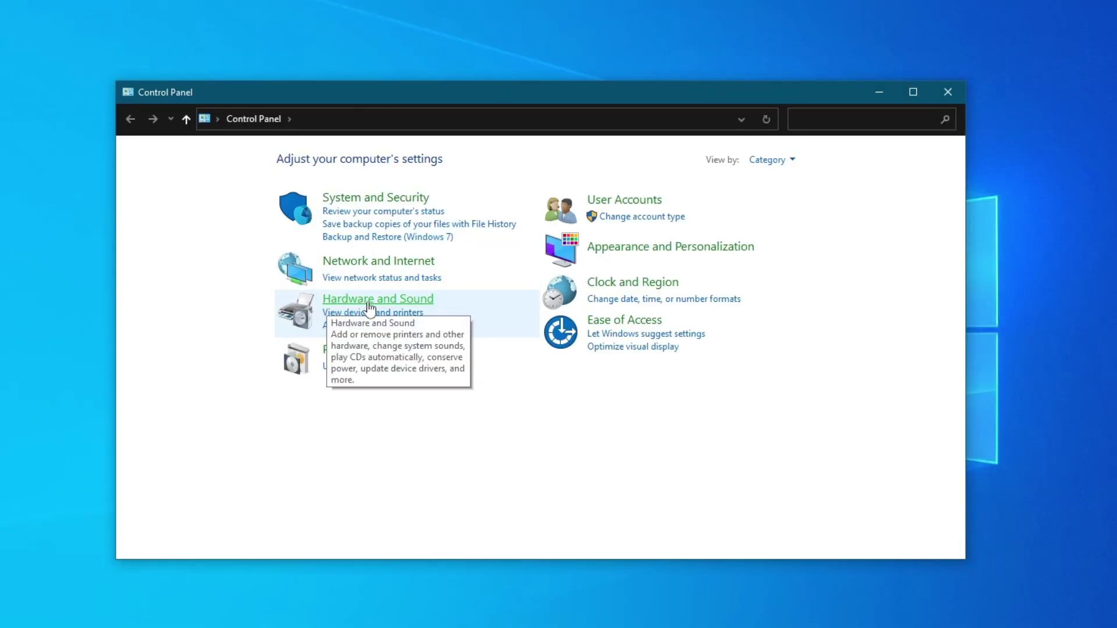
left_click(399, 298)
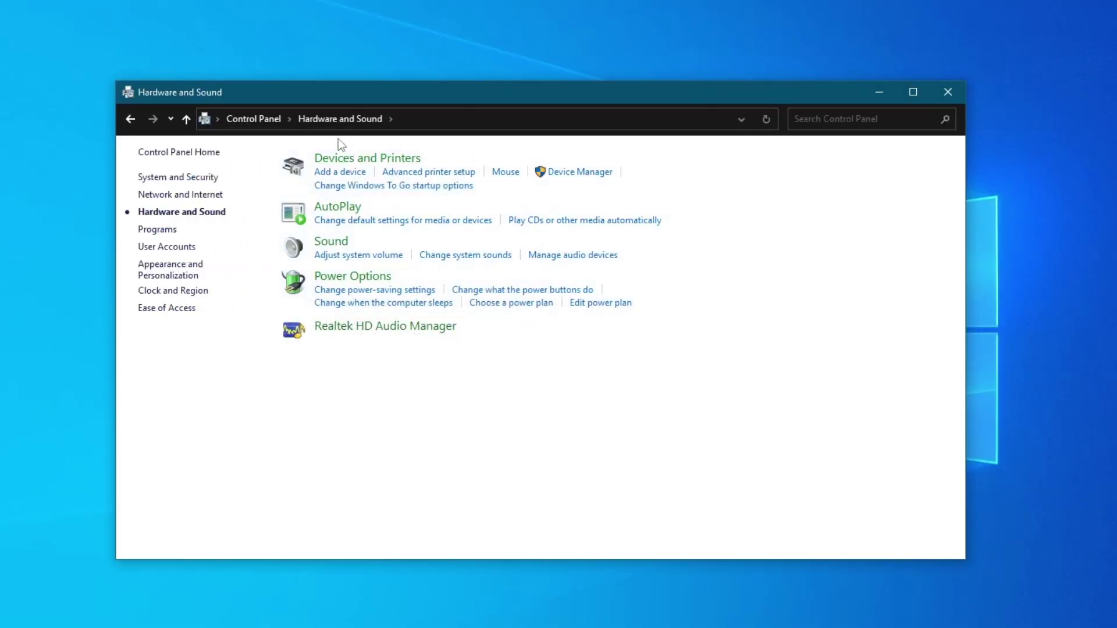
left_click(378, 159)
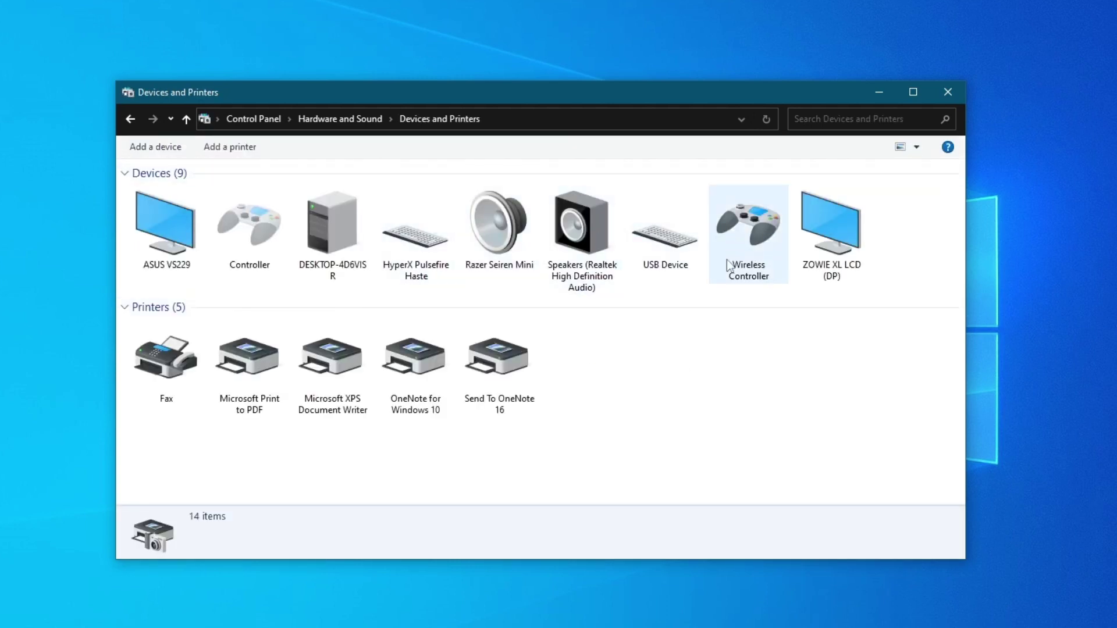
- Open the Wireless Controller's properties and show its hardware device functions
left_click(751, 224)
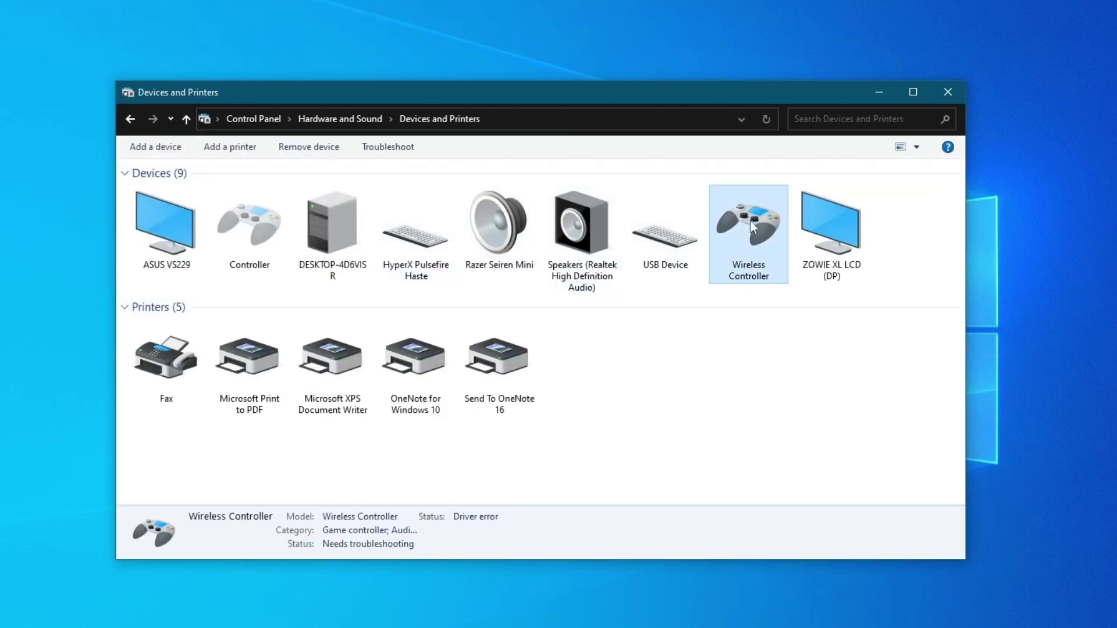
right_click(752, 225)
left_click(782, 332)
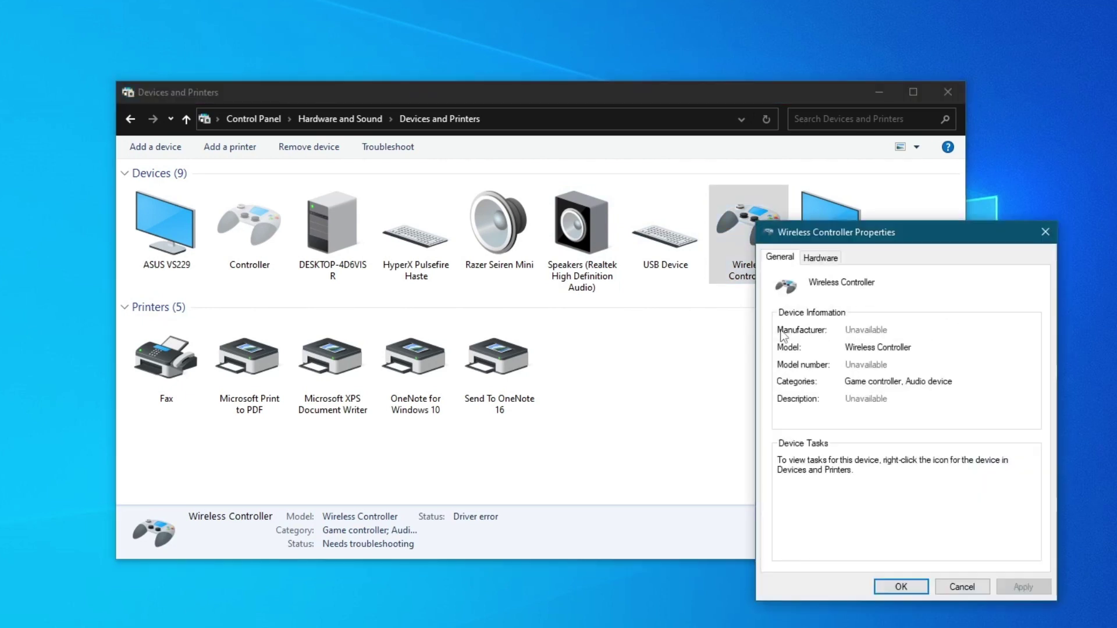
left_click_drag(840, 234, 538, 169)
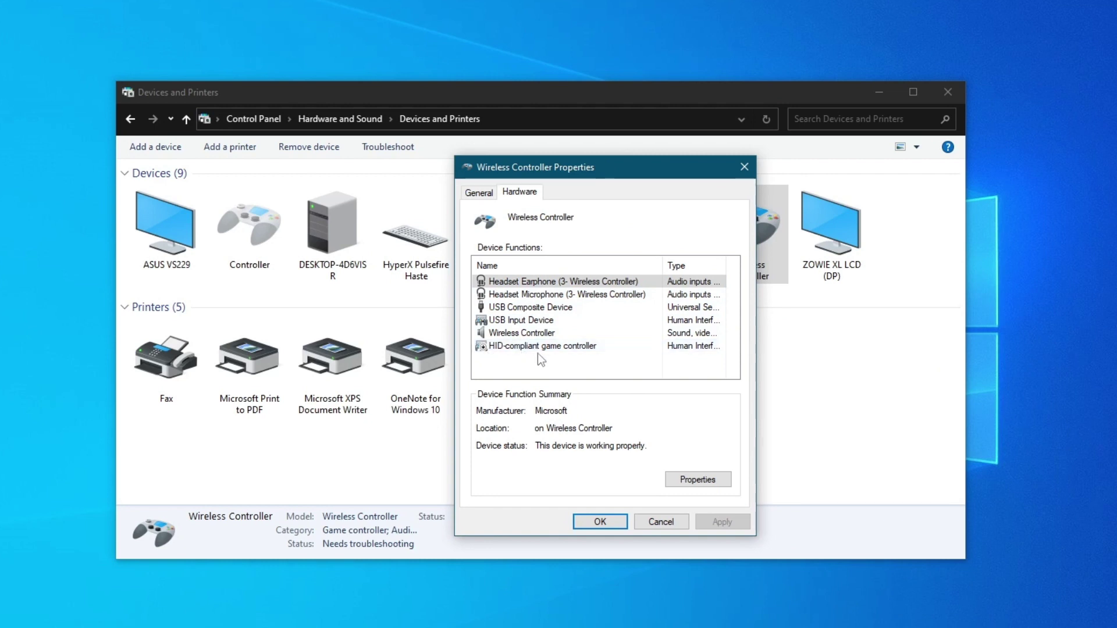
- Enable the HID-compliant game controller function through its device properties and complete the troubleshooting wizard
left_click(593, 349)
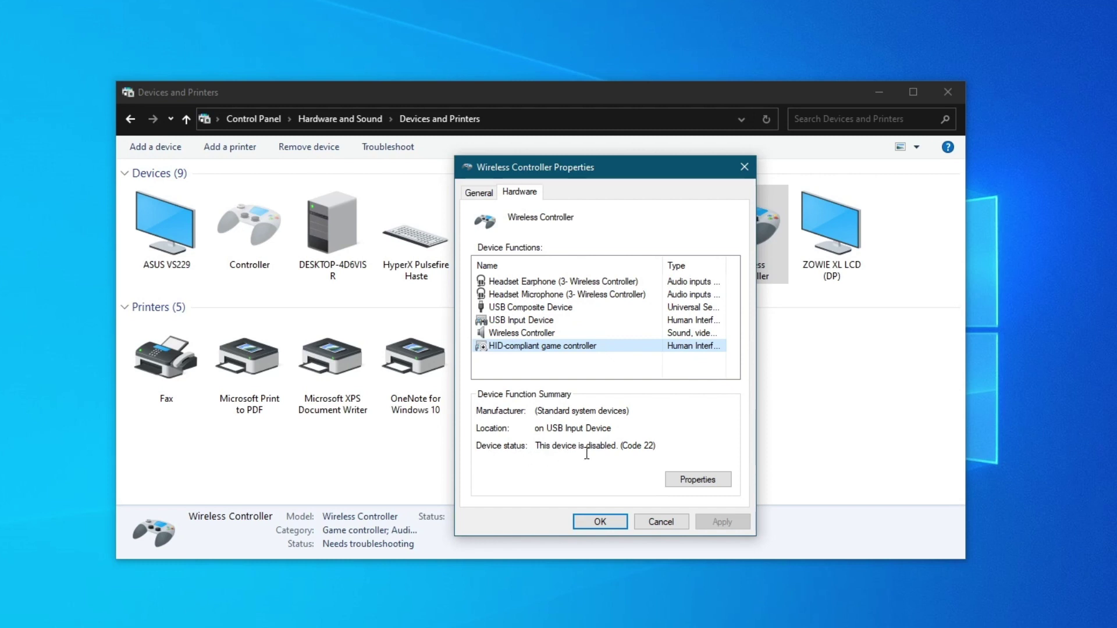
left_click(696, 481)
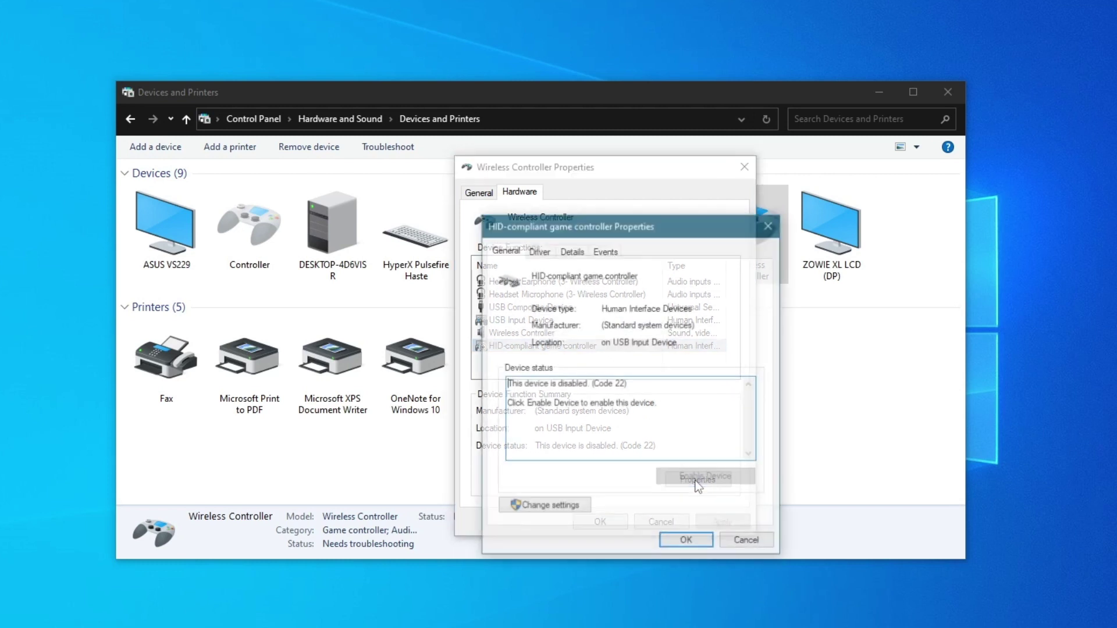
left_click(532, 509)
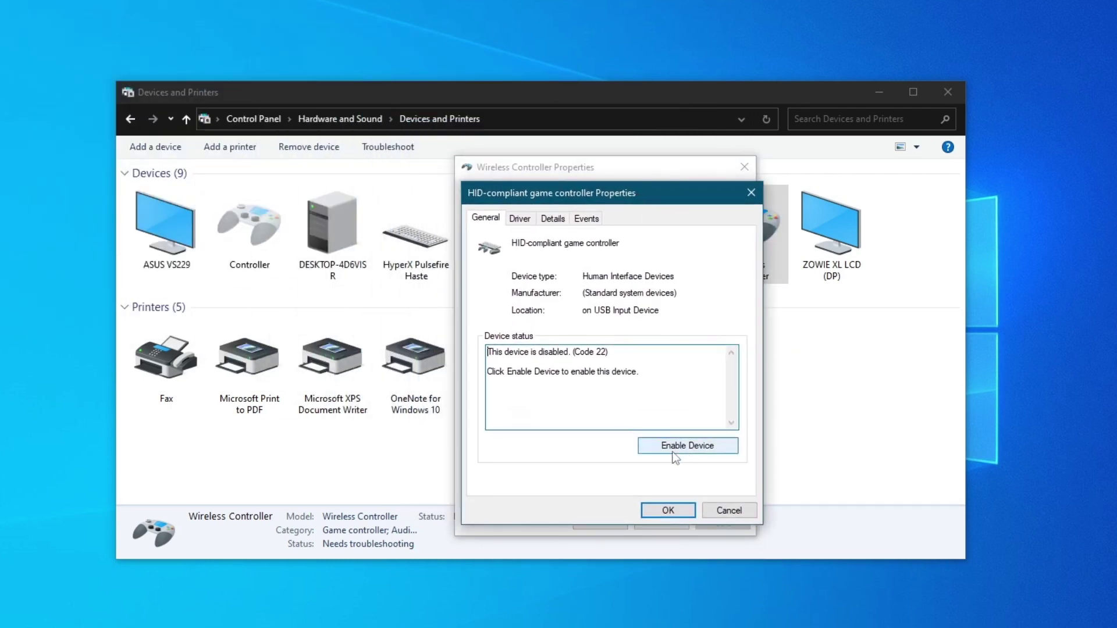
left_click(662, 447)
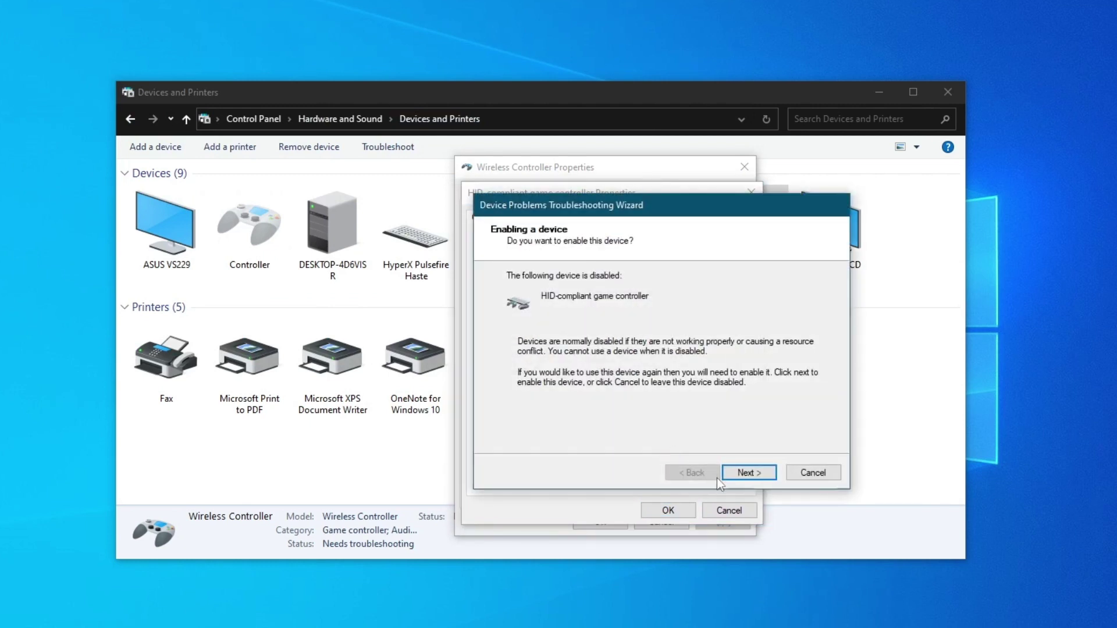
left_click(751, 474)
left_click(760, 474)
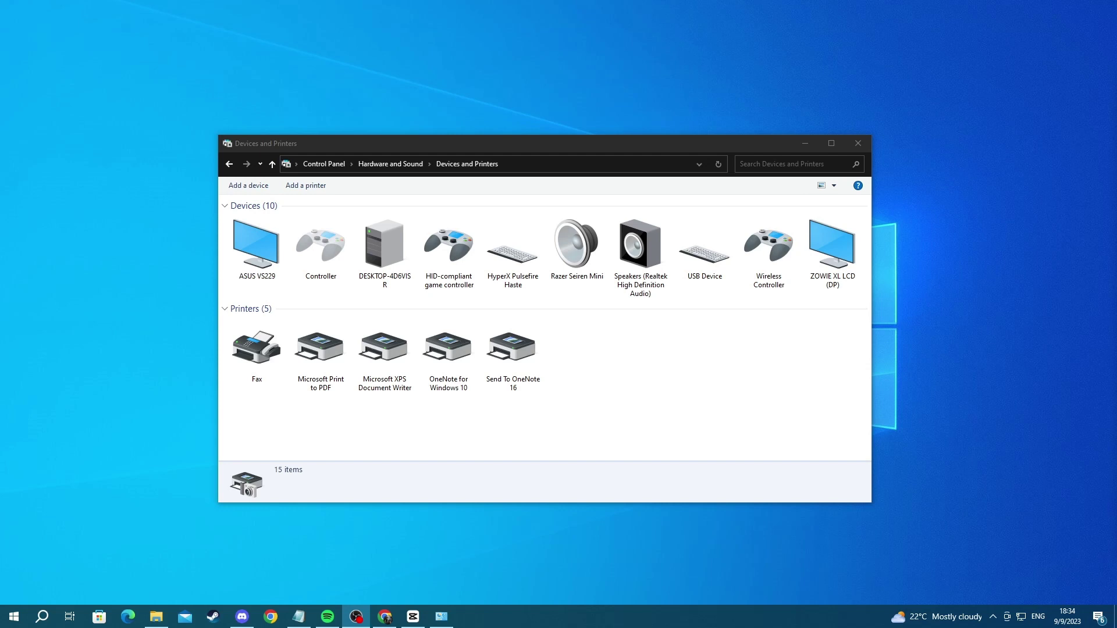
- Reopen the Wireless Controller's properties from Devices and Printers and list its device functions
left_click(579, 417)
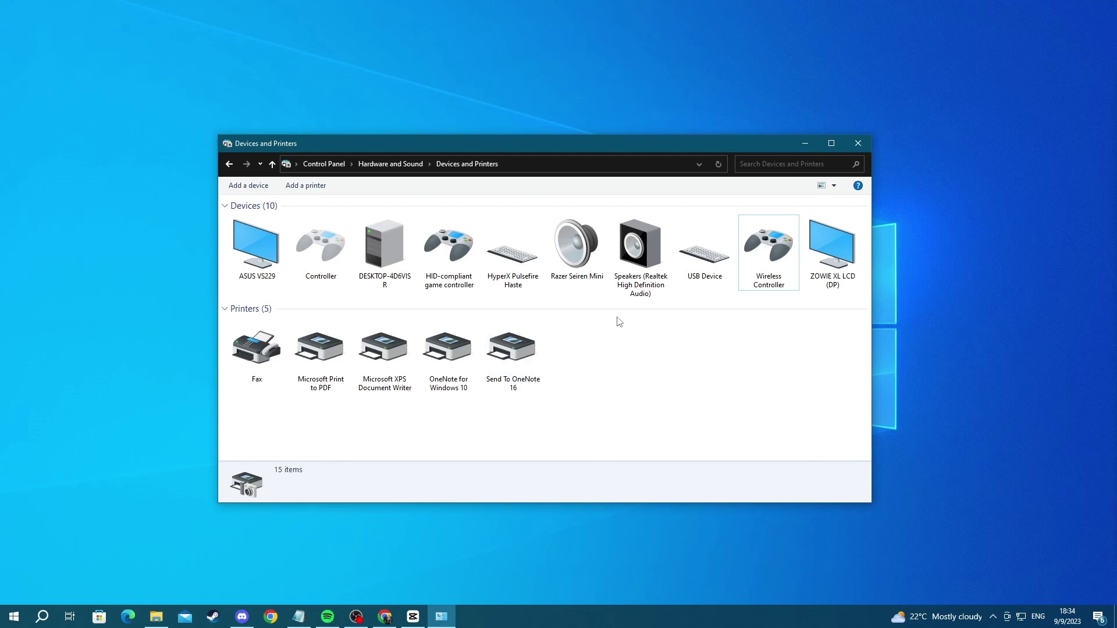
right_click(760, 270)
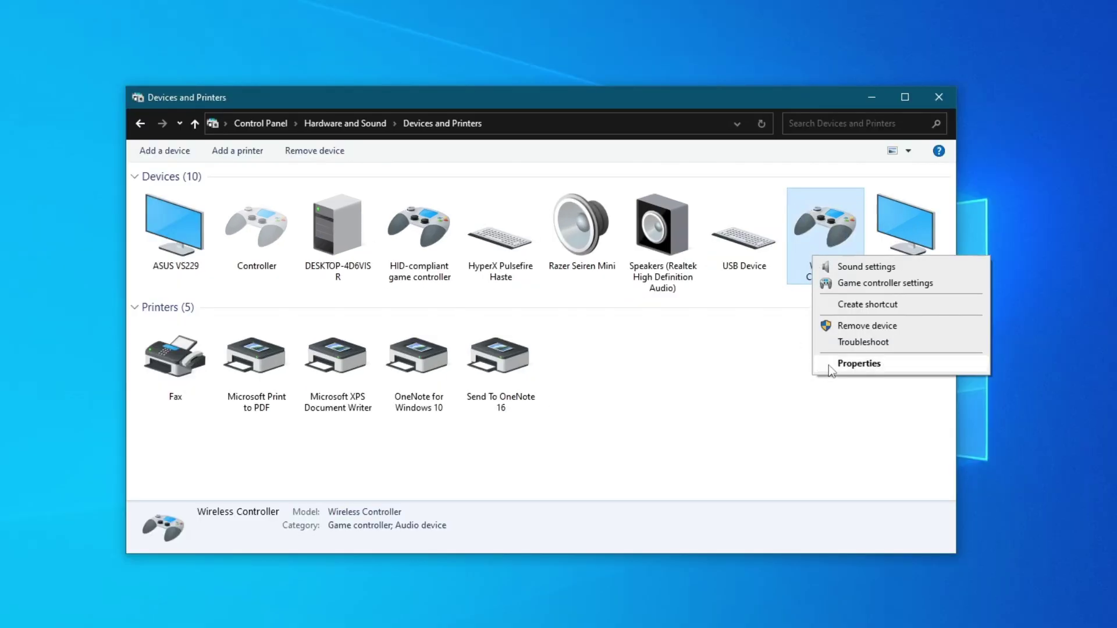
left_click(829, 364)
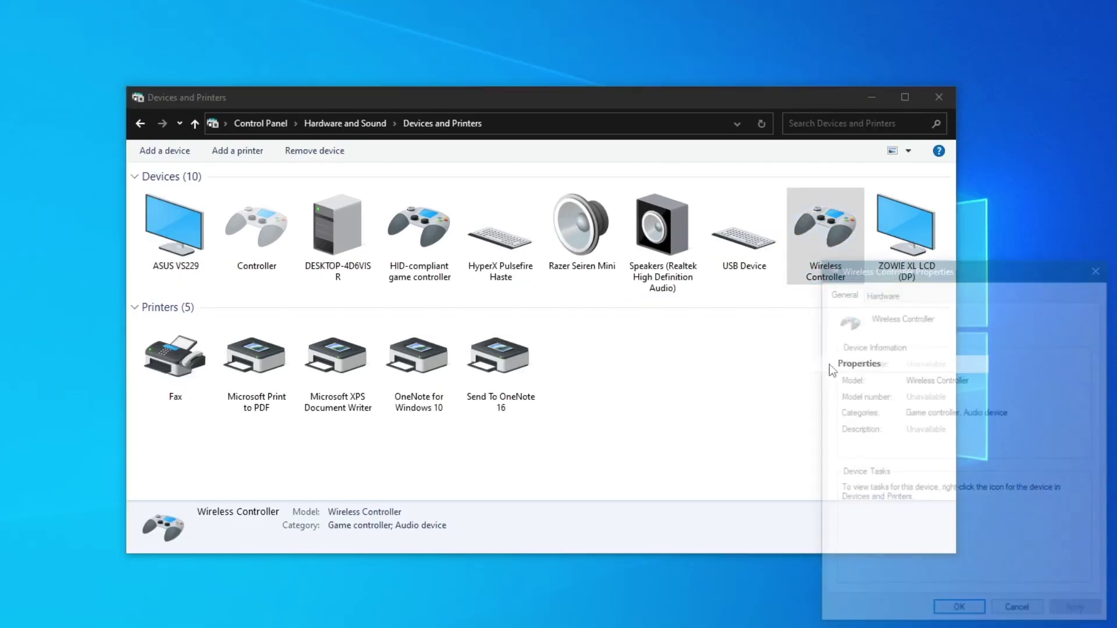
left_click_drag(925, 264, 569, 174)
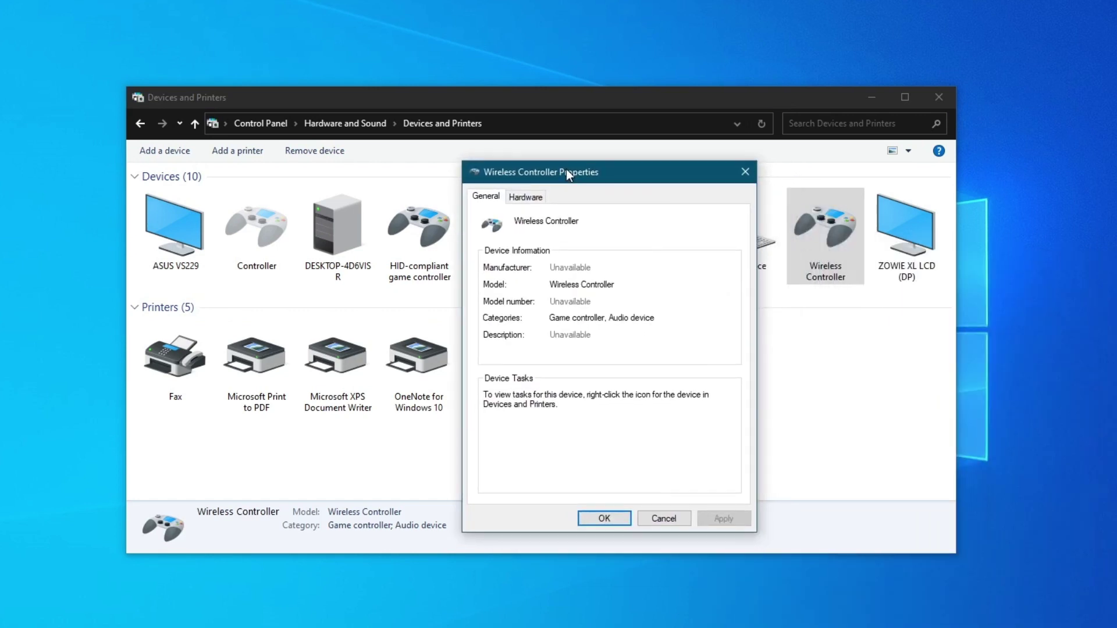
left_click(516, 198)
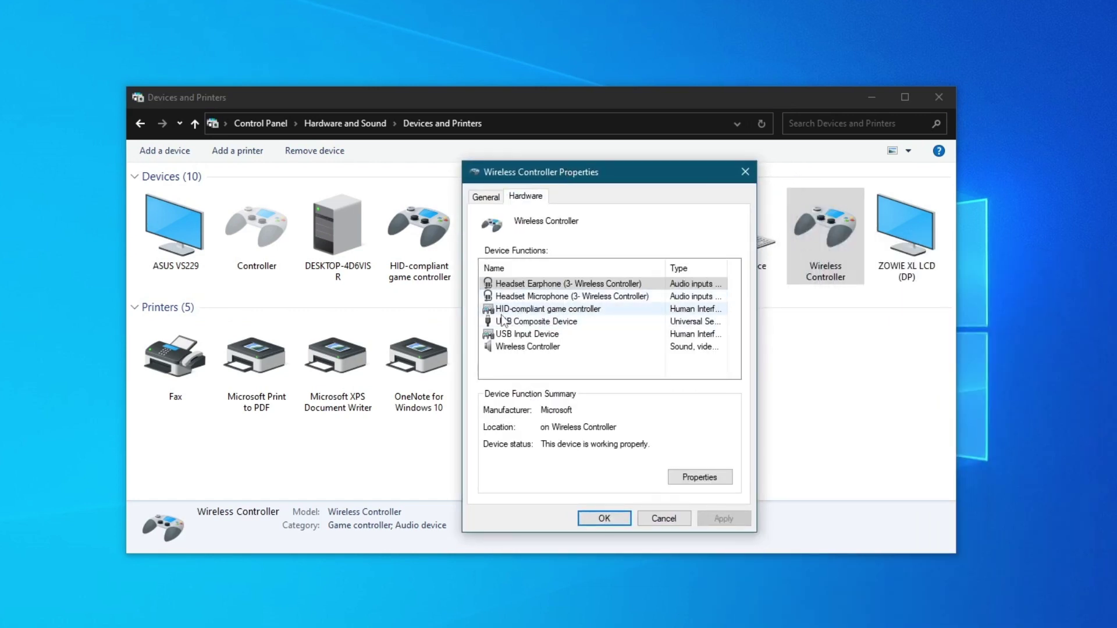
- Open the properties of the Wireless Controller's HID-compliant game controller function with its settings unlocked for changes
left_click(563, 309)
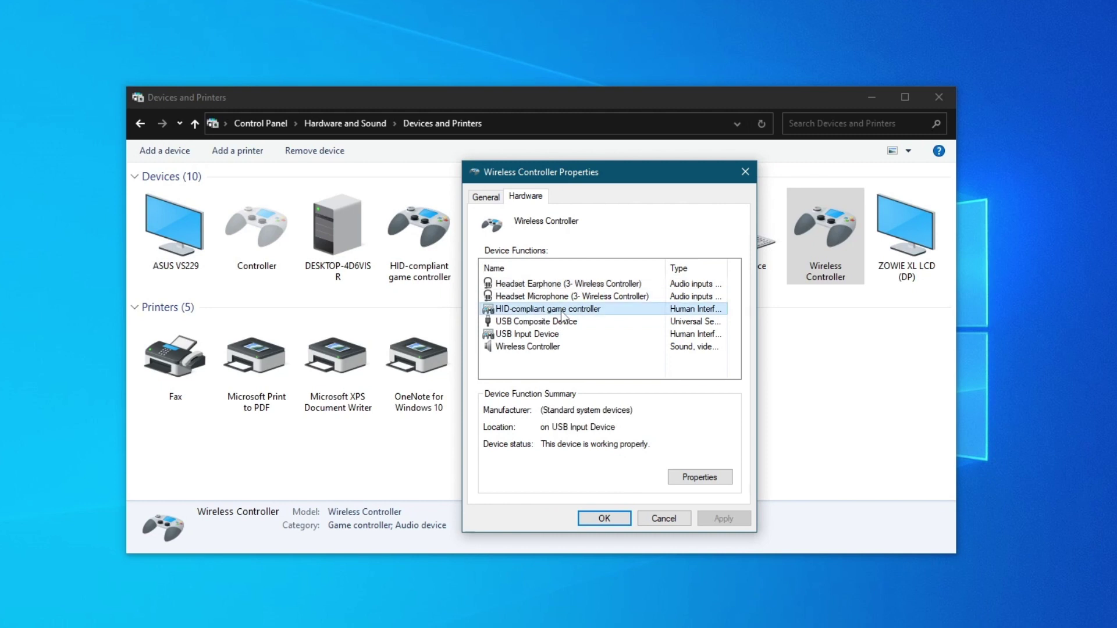
left_click(692, 476)
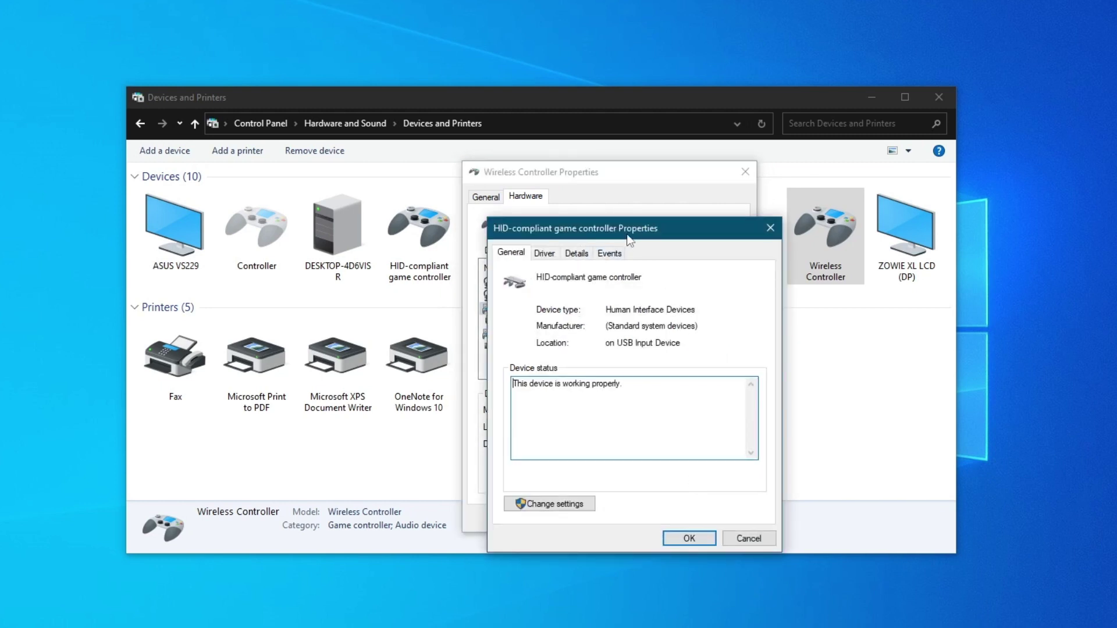
left_click_drag(628, 240, 557, 205)
key("Escape")
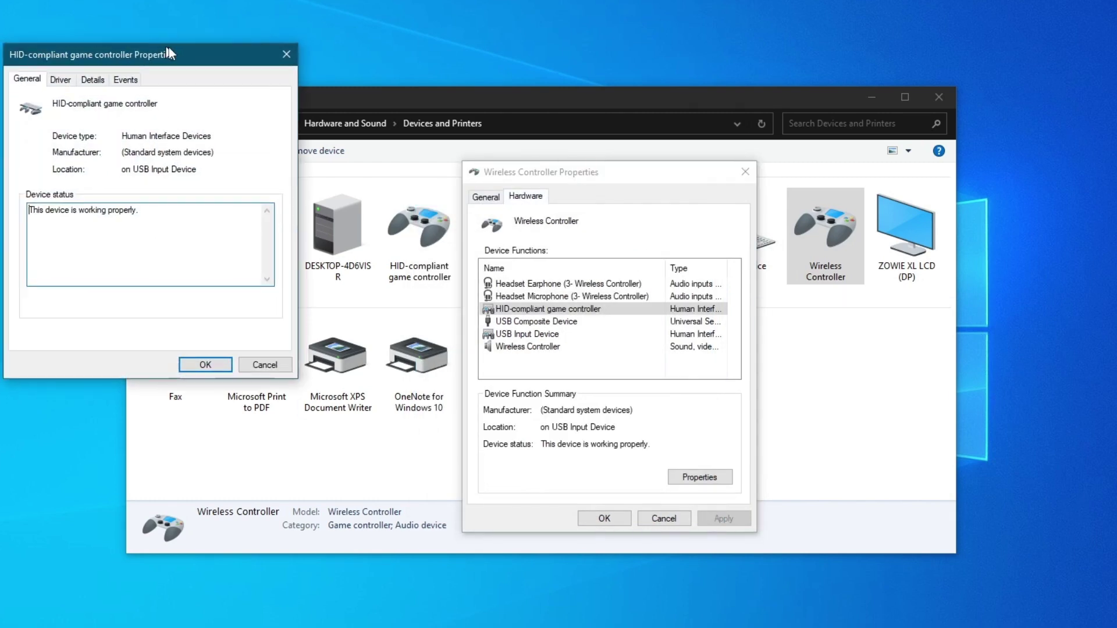
left_click_drag(169, 47, 576, 184)
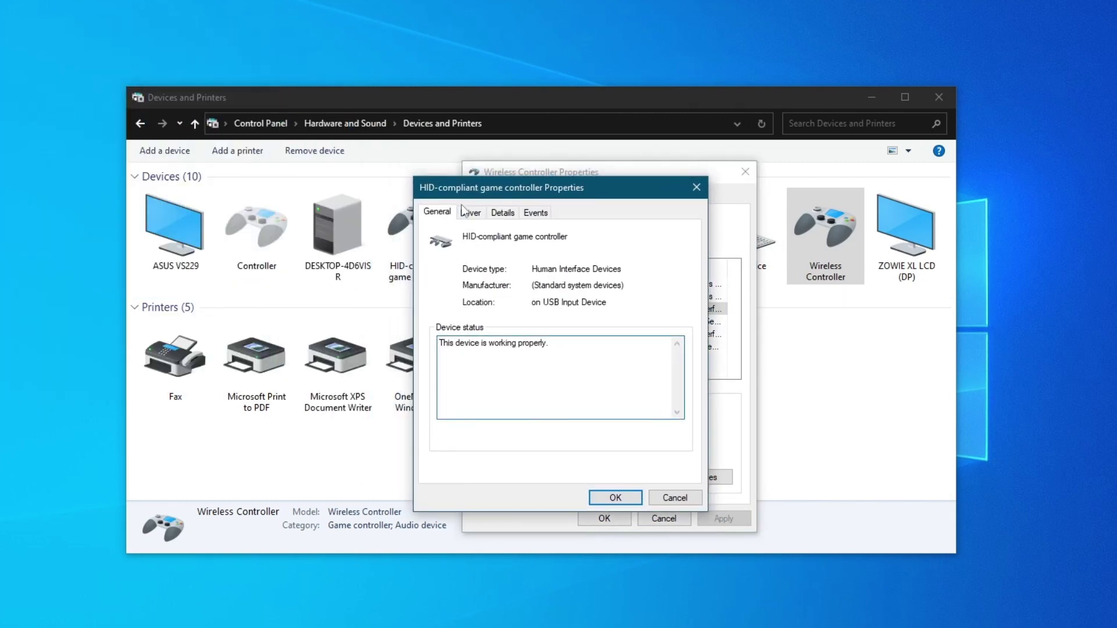
- Run an automatic driver update search for the HID-compliant game controller and close the update wizard
left_click(469, 212)
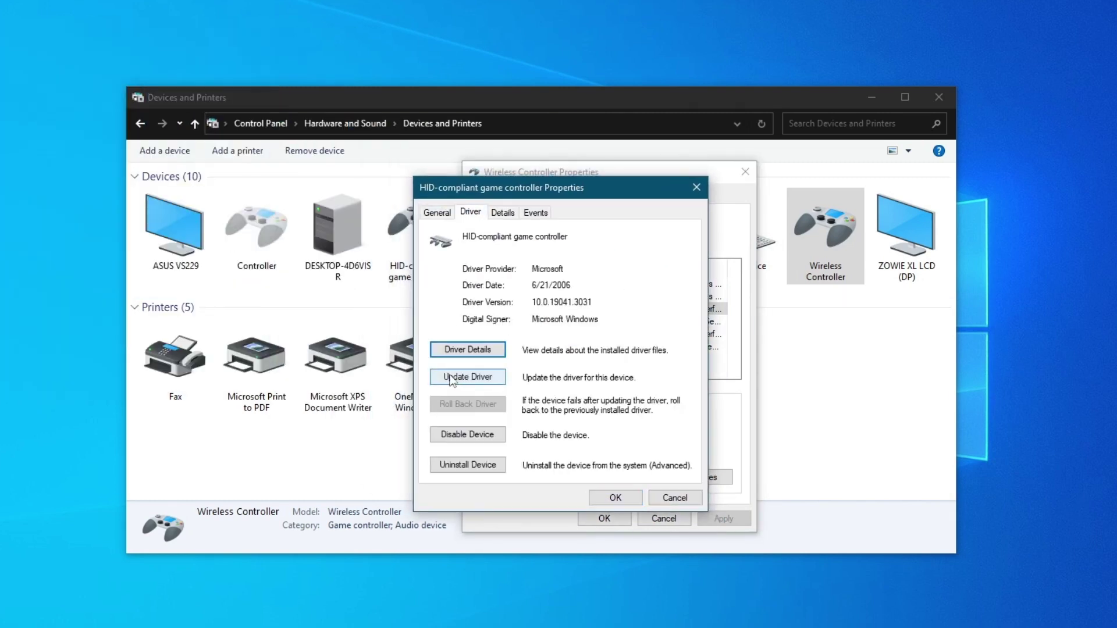
left_click(482, 378)
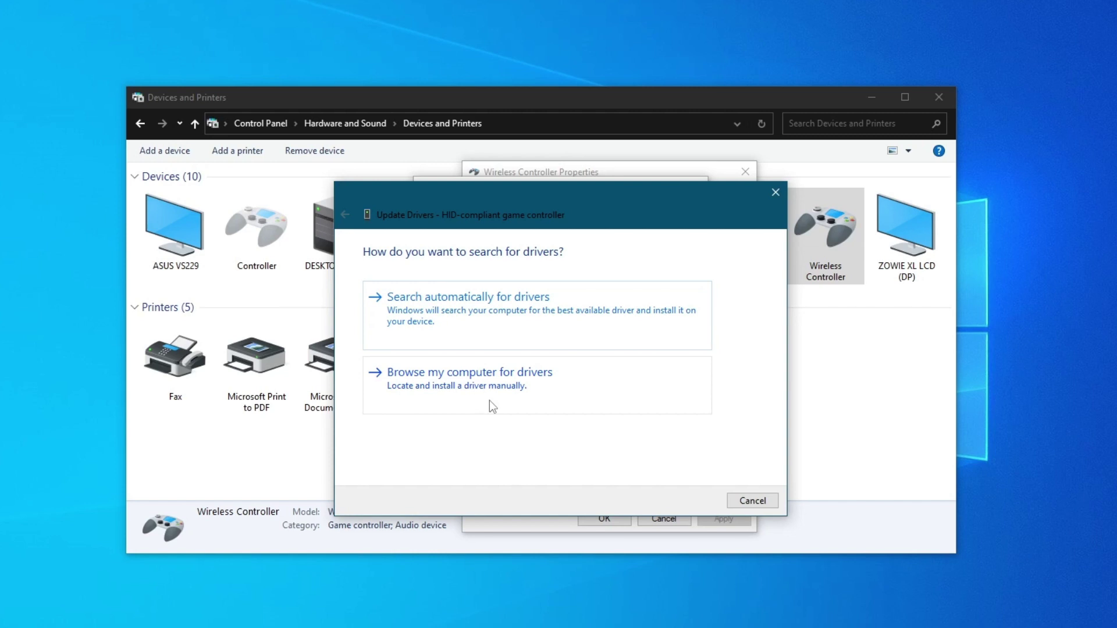
left_click(430, 314)
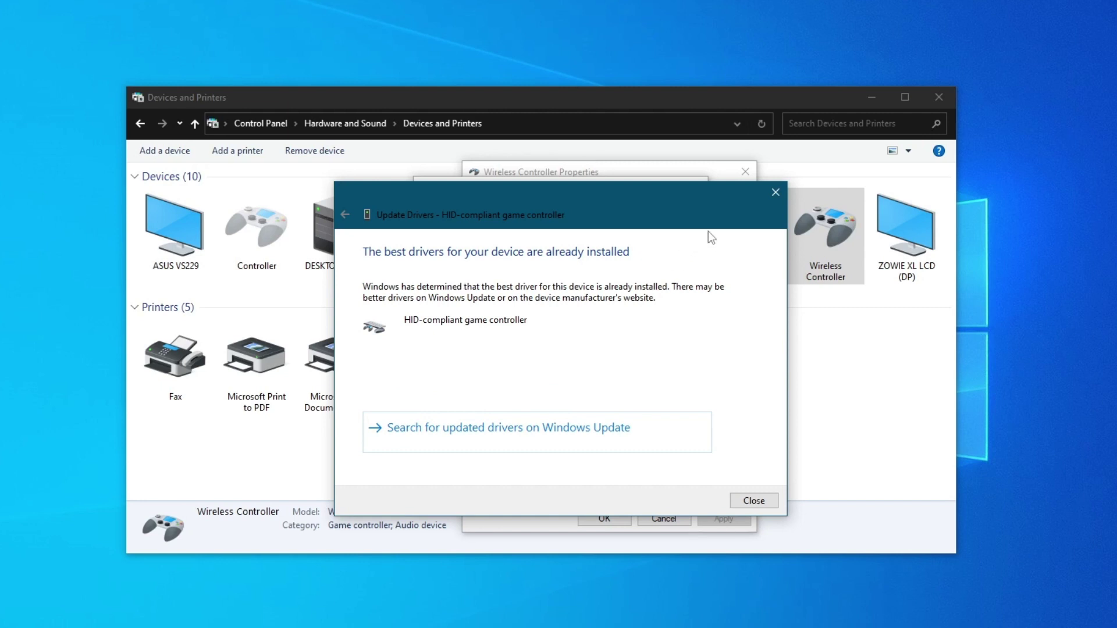
left_click(780, 194)
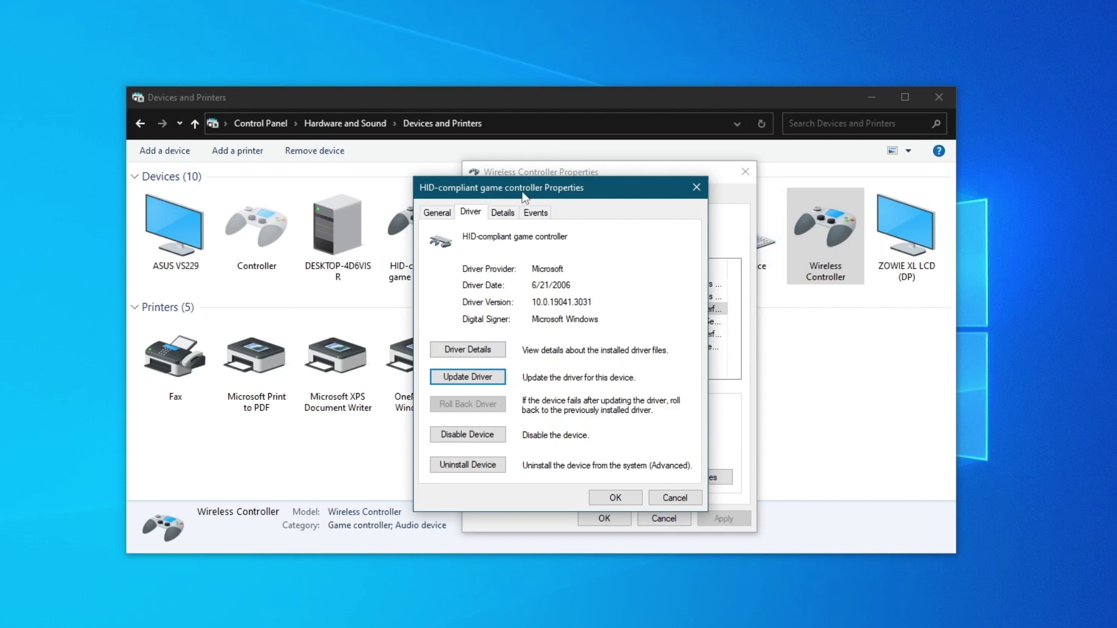
- Close the HID-compliant game controller and Wireless Controller properties dialogs
left_click_drag(521, 191, 544, 190)
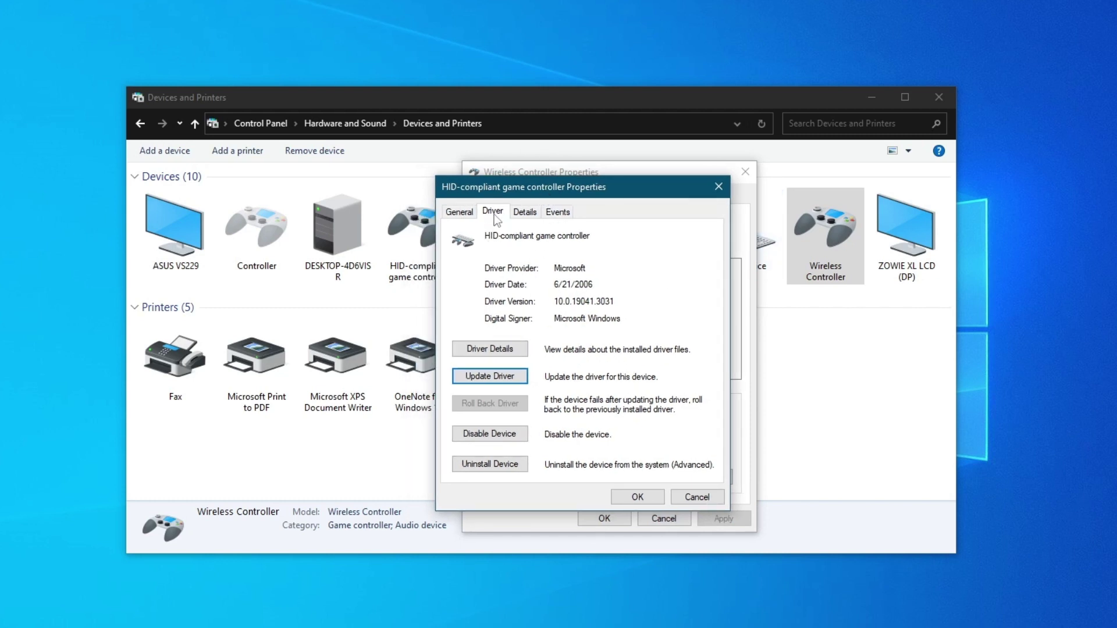
key("shift+Tab")
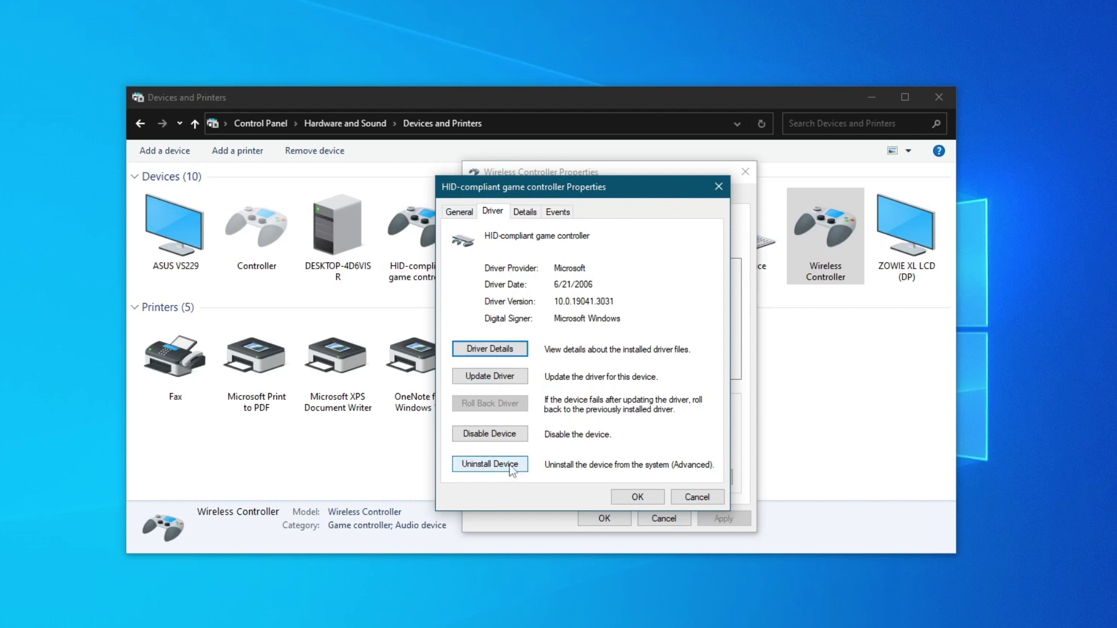
left_click(718, 186)
left_click(745, 171)
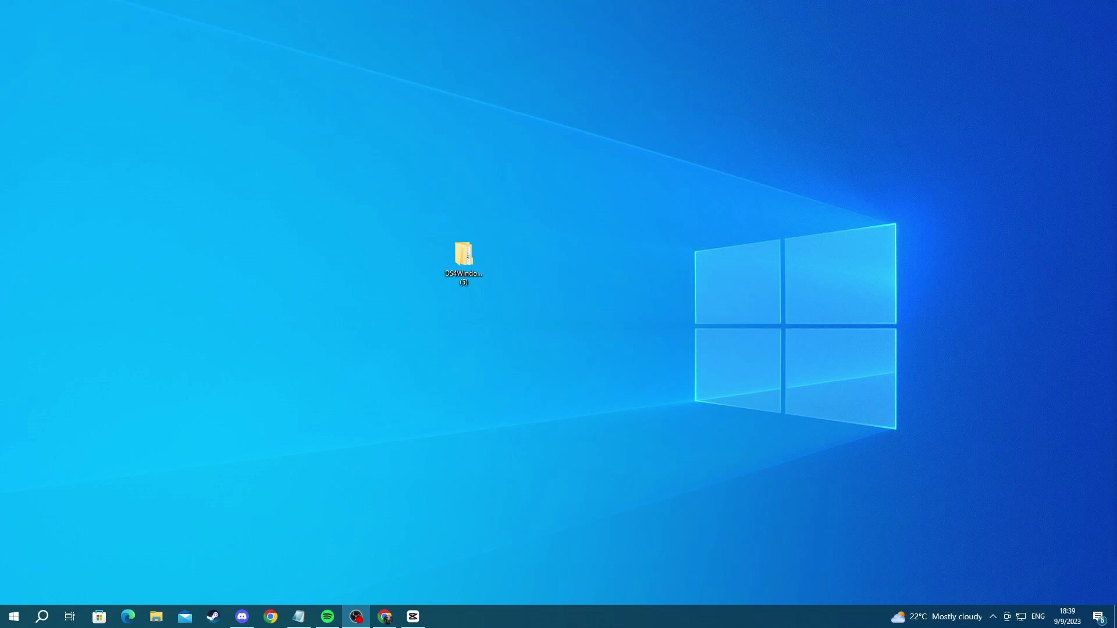
left_click(471, 256)
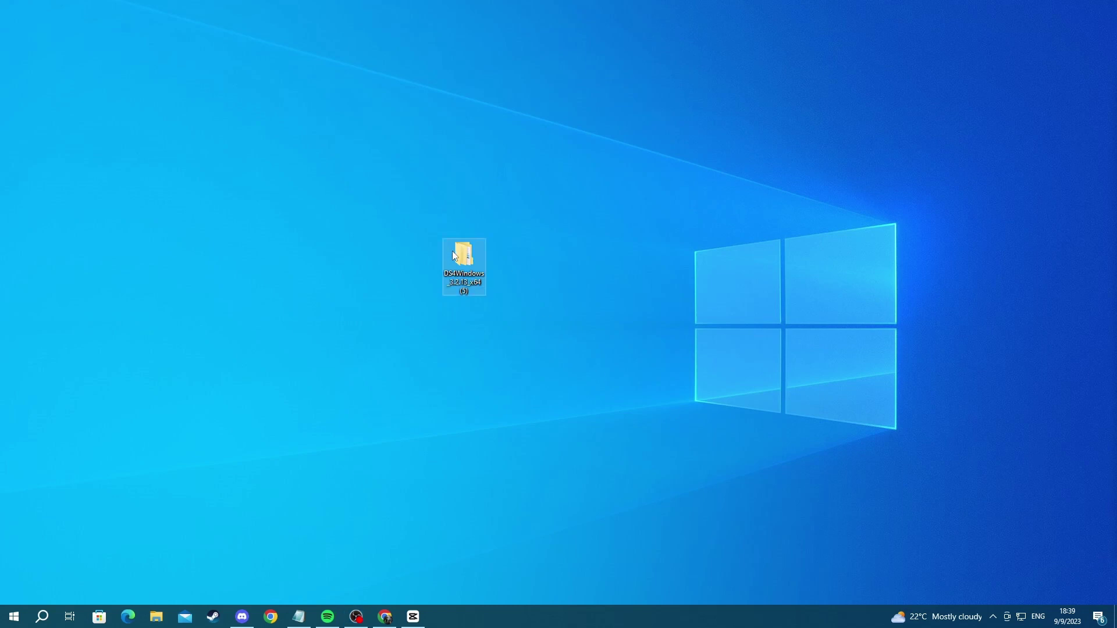
right_click(471, 281)
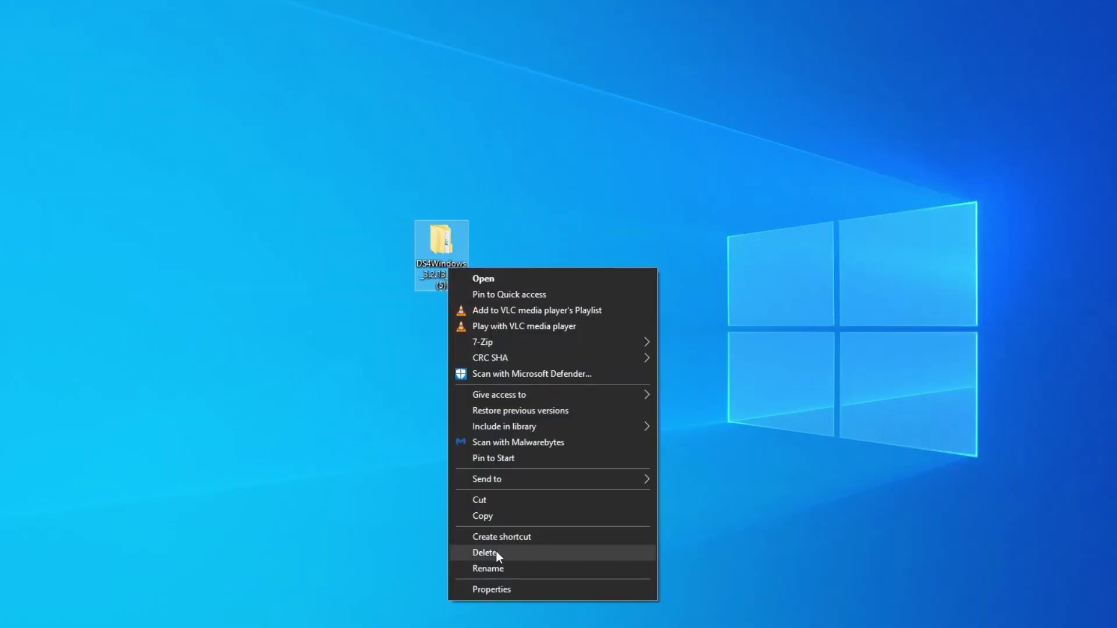
left_click(326, 511)
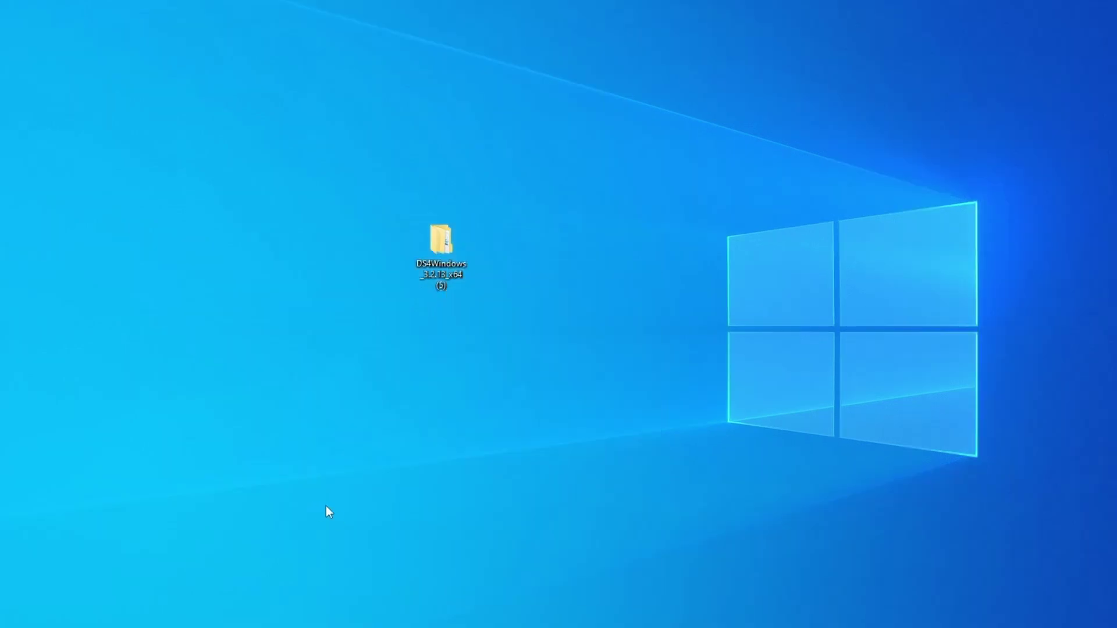